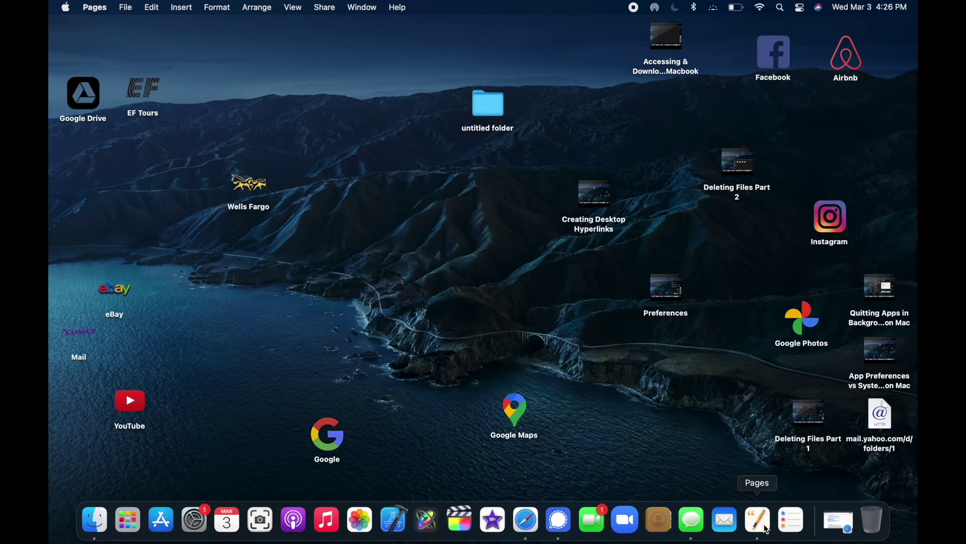
# Start a new Blank template document and type the line 'Test doeument.' on it.
pyautogui.click(761, 521)
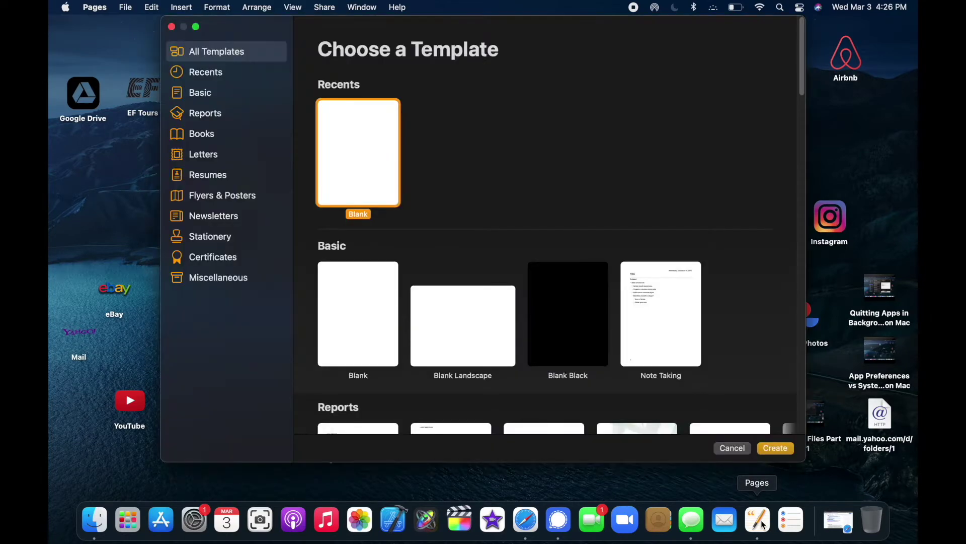
pyautogui.doubleClick(377, 158)
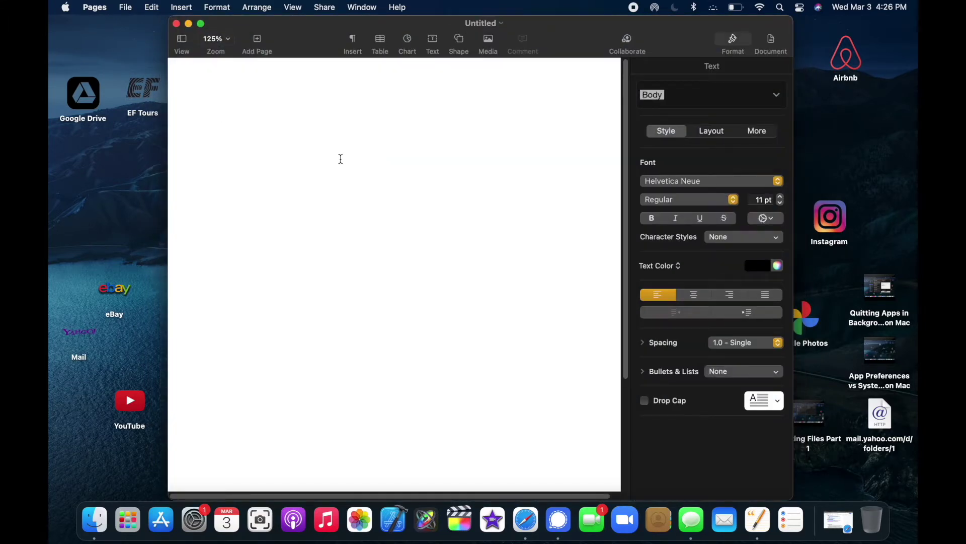
pyautogui.write('Test doe')
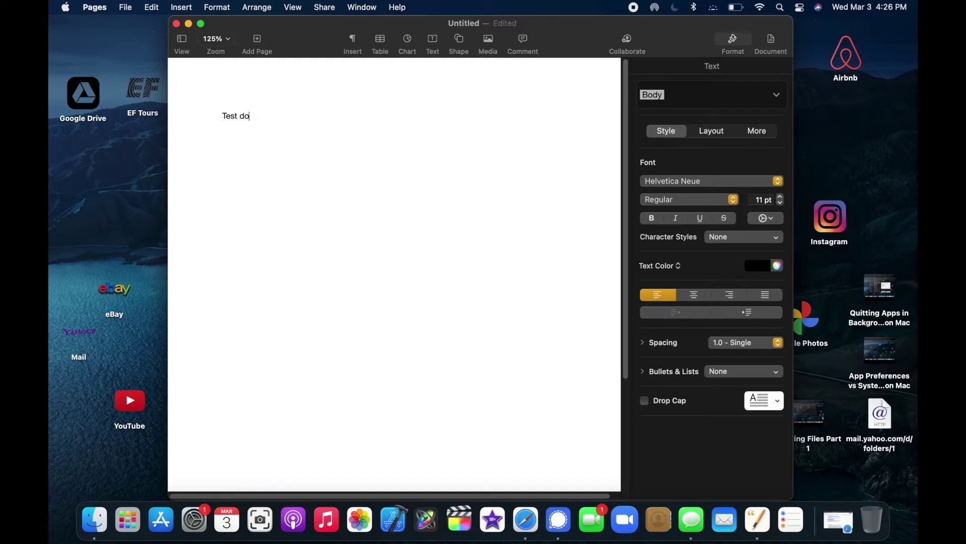
pyautogui.write('ument.')
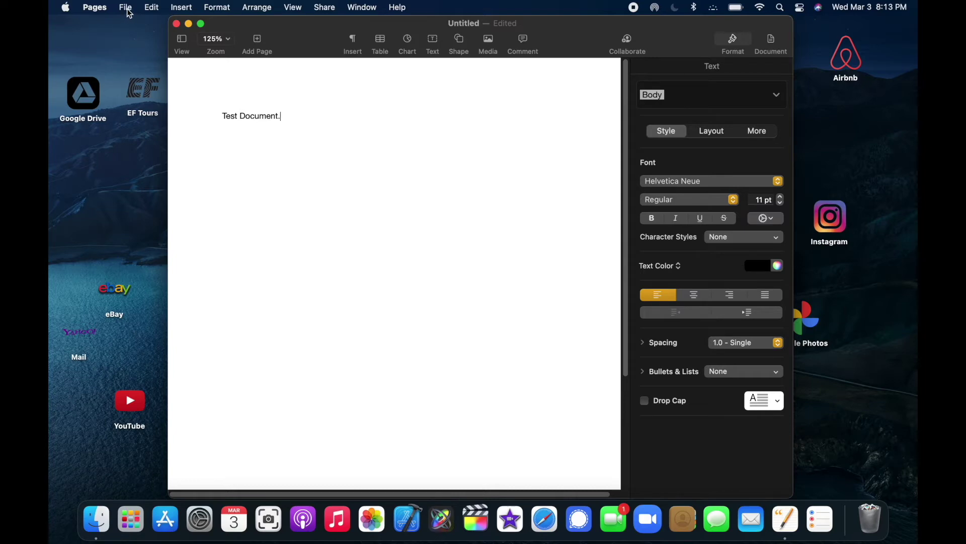
pyautogui.click(130, 12)
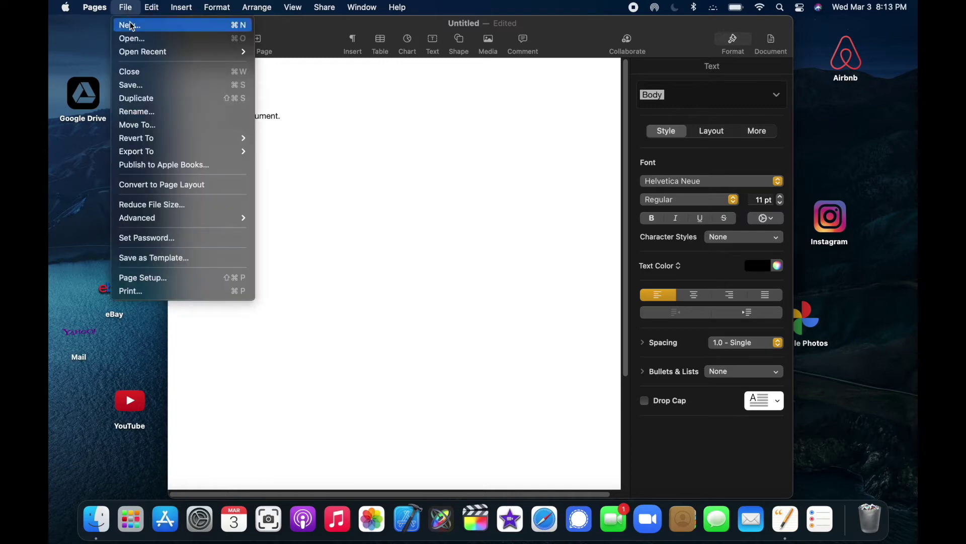
pyautogui.click(140, 86)
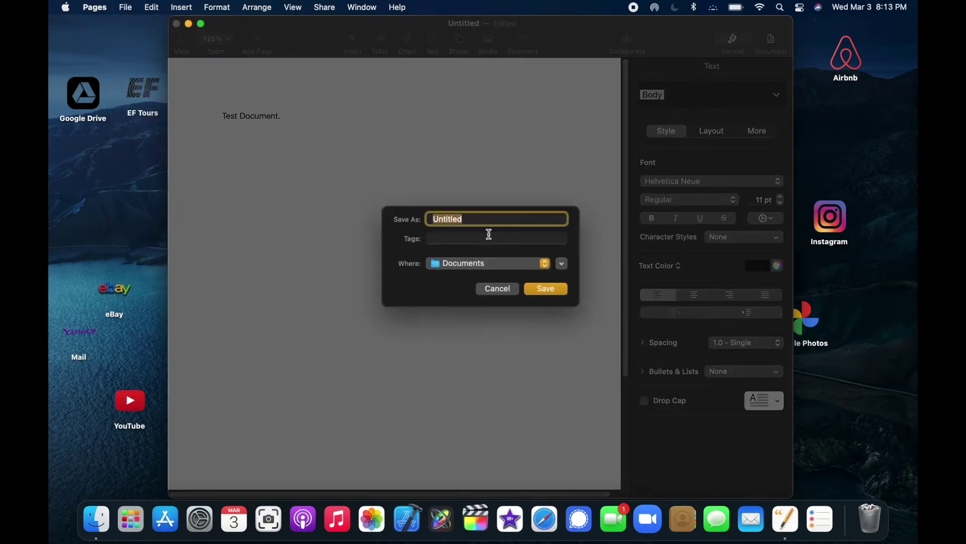
pyautogui.press('BackSpace')
pyautogui.write('Test Doc')
pyautogui.click(543, 268)
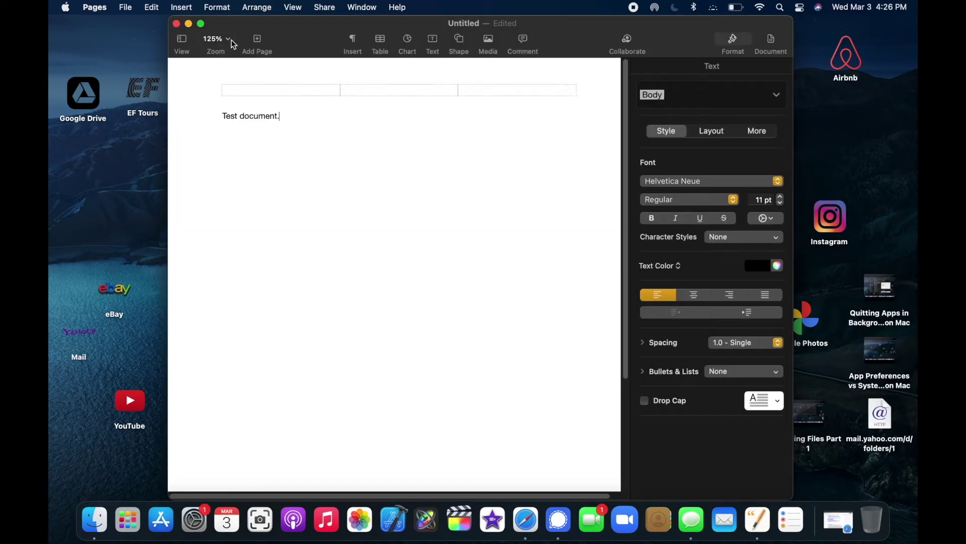
# Close the document, saving it as 'Test doc' with Documents kept as the location.
pyautogui.click(176, 24)
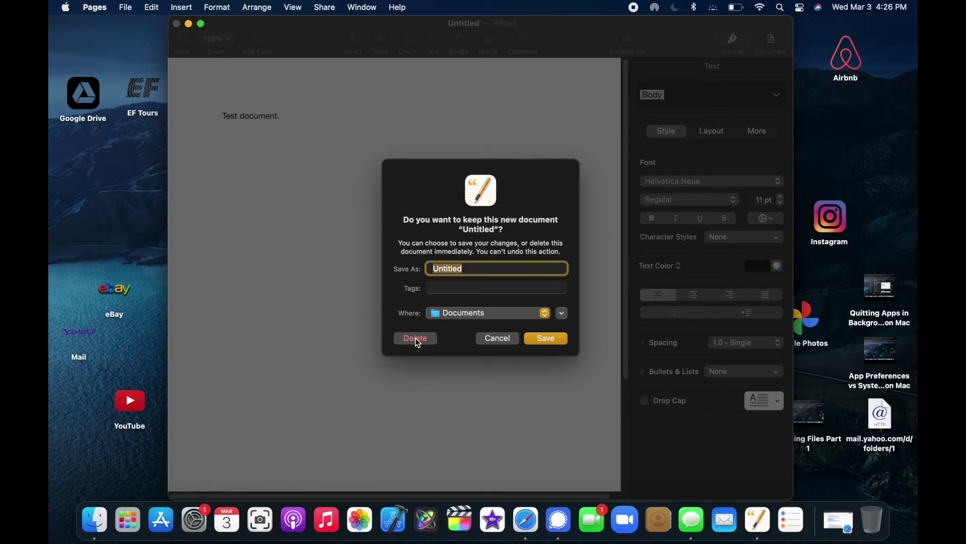
pyautogui.press('BackSpace')
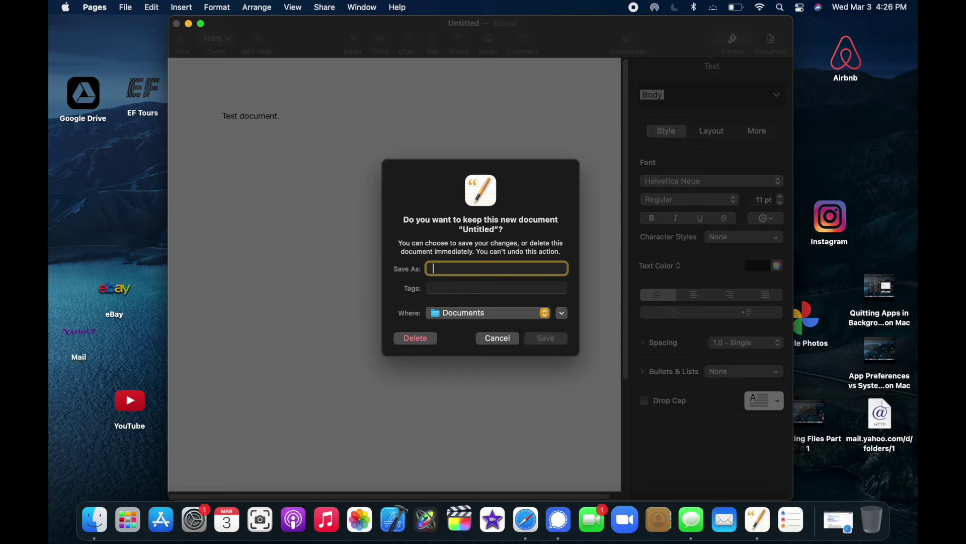
pyautogui.write('Test doc')
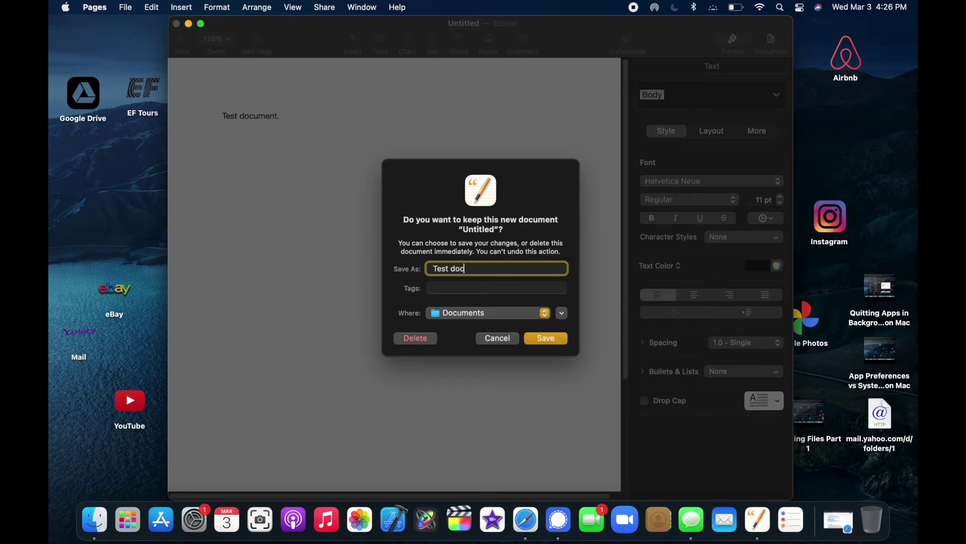
pyautogui.click(543, 316)
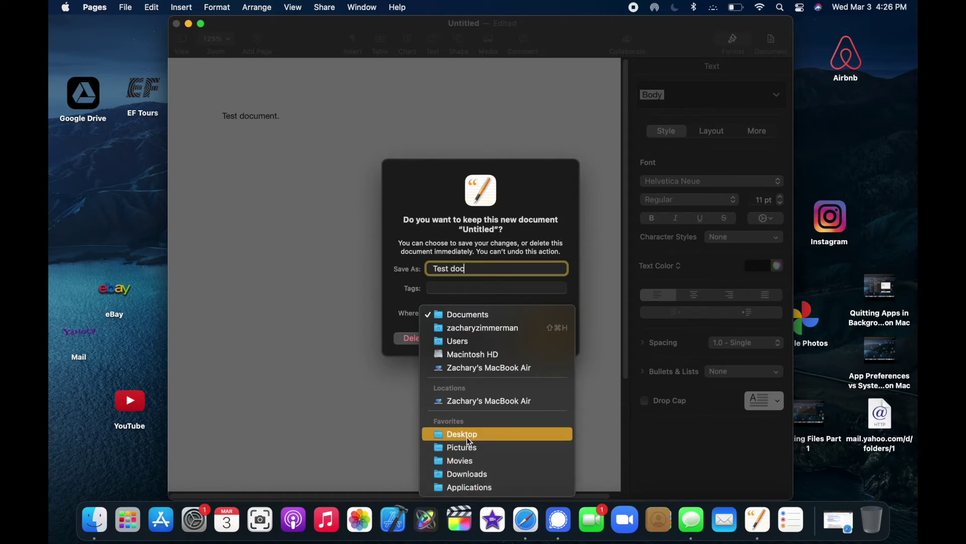
pyautogui.click(481, 317)
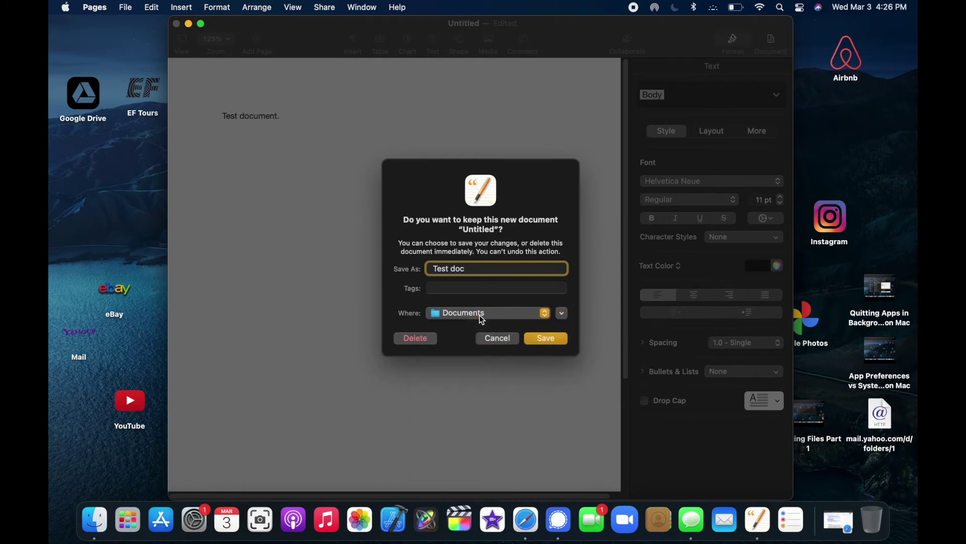
pyautogui.click(550, 343)
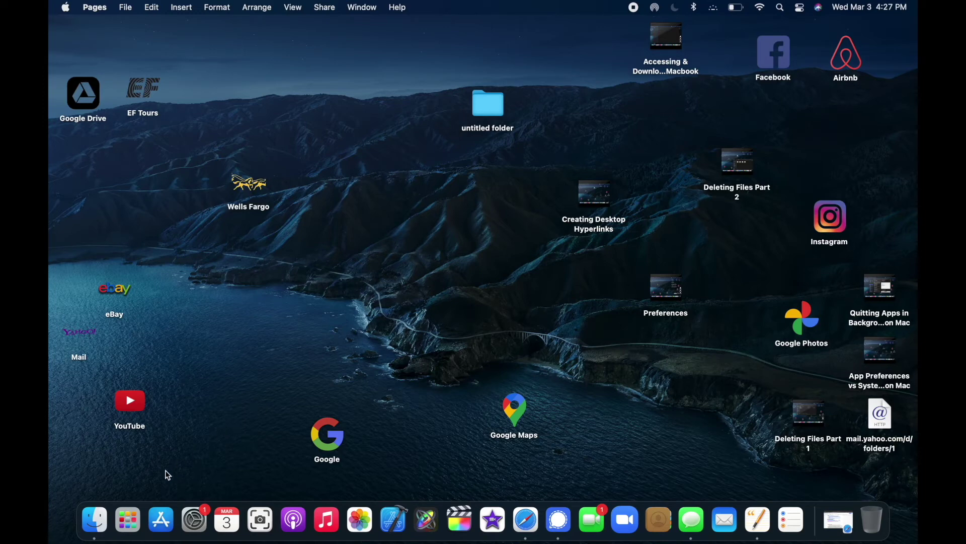
# Open a Finder window on Documents and switch it to list view.
pyautogui.click(99, 527)
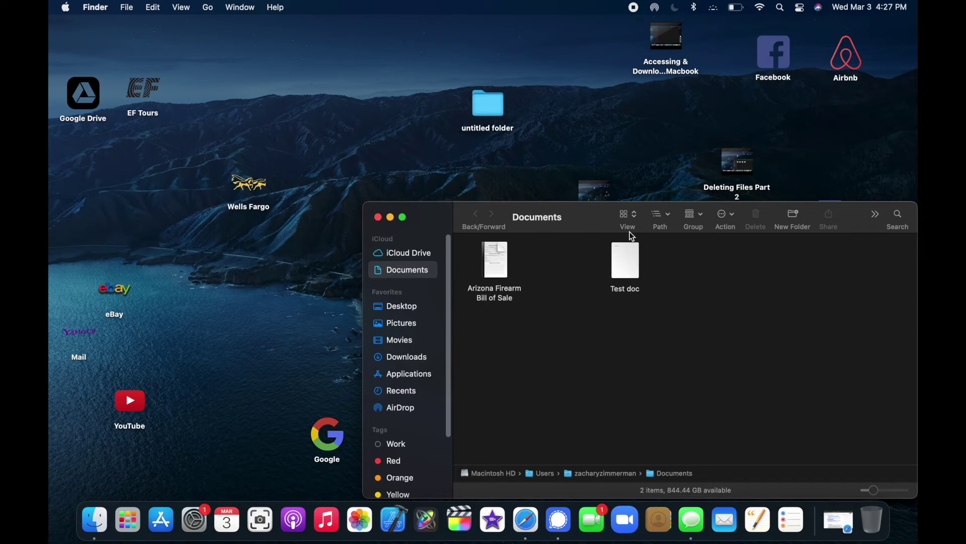
pyautogui.click(637, 217)
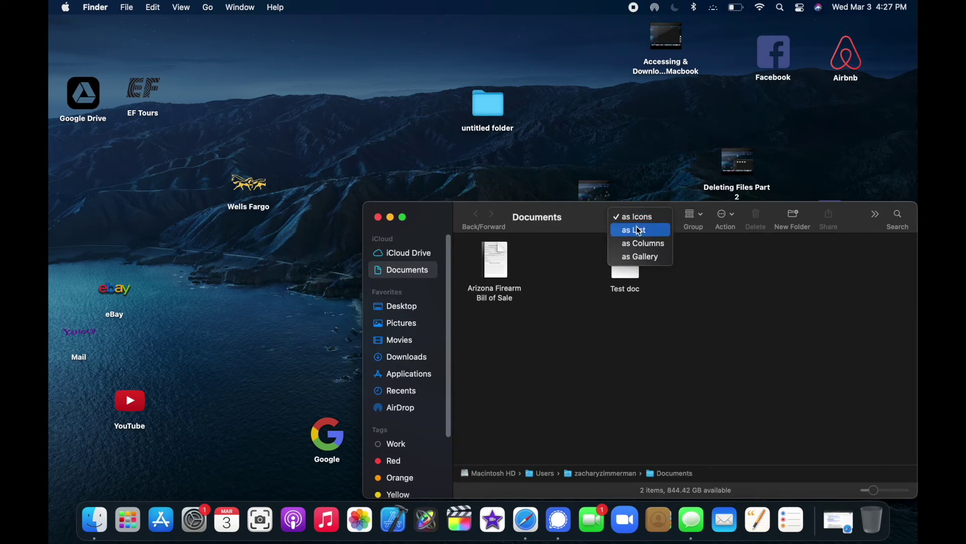
pyautogui.click(641, 231)
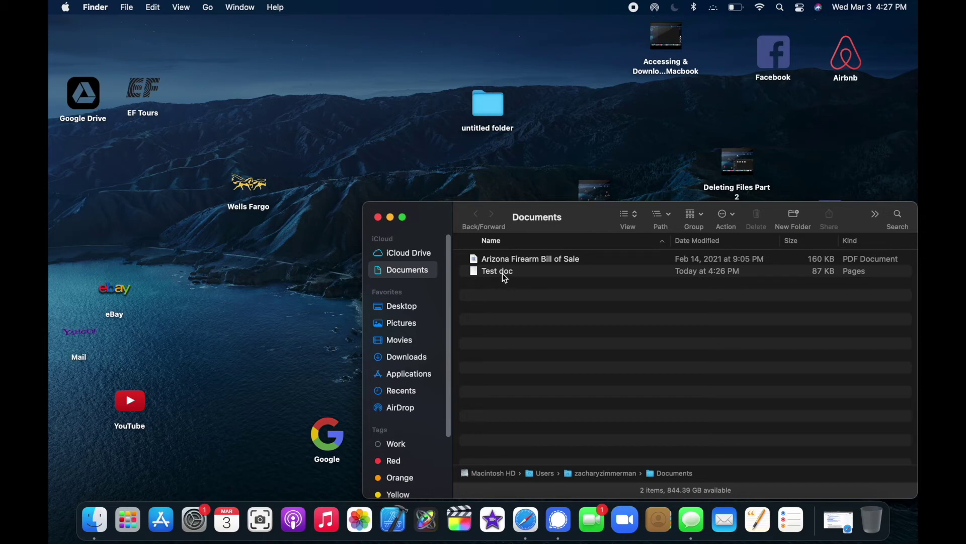
# Rename the Test doc file to 'Doc 1'.
pyautogui.rightClick(503, 274)
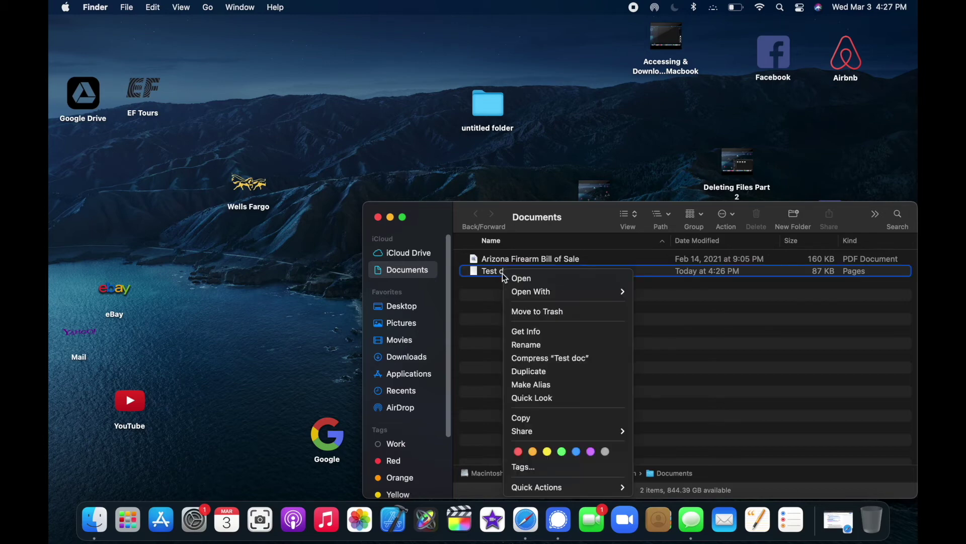
pyautogui.click(527, 345)
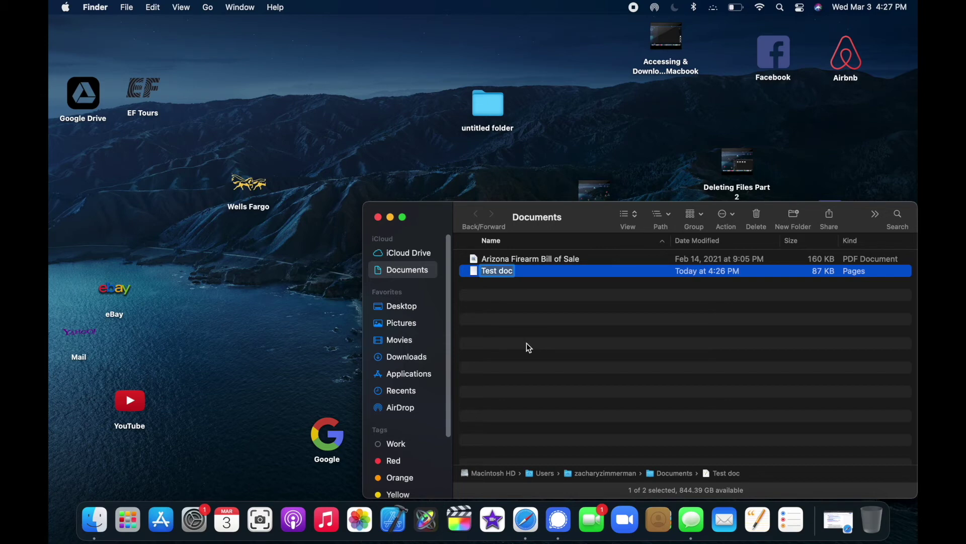
pyautogui.press('BackSpace')
pyautogui.write('Doc 1')
pyautogui.press('Return')
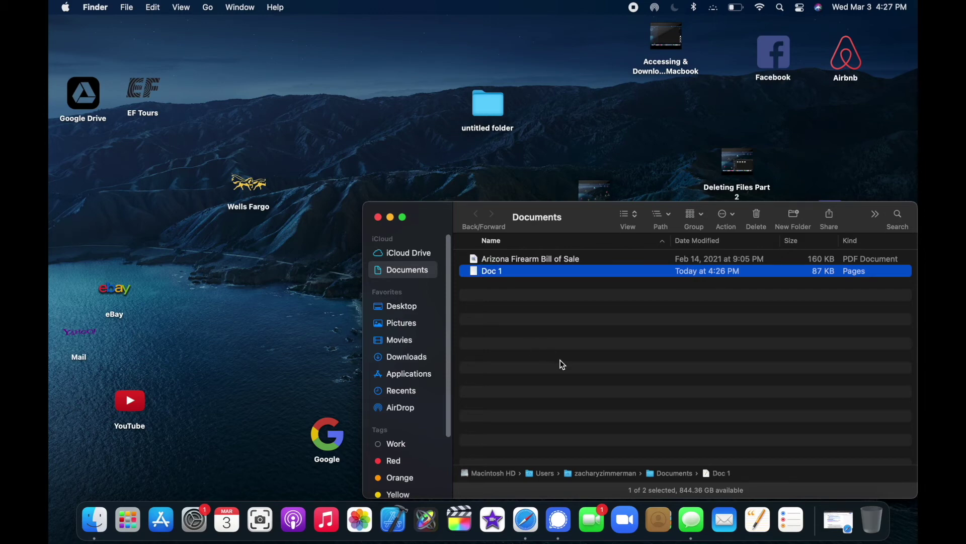
# Switch the Documents folder to icon view and select the Doc 1 file.
pyautogui.click(638, 224)
pyautogui.click(638, 206)
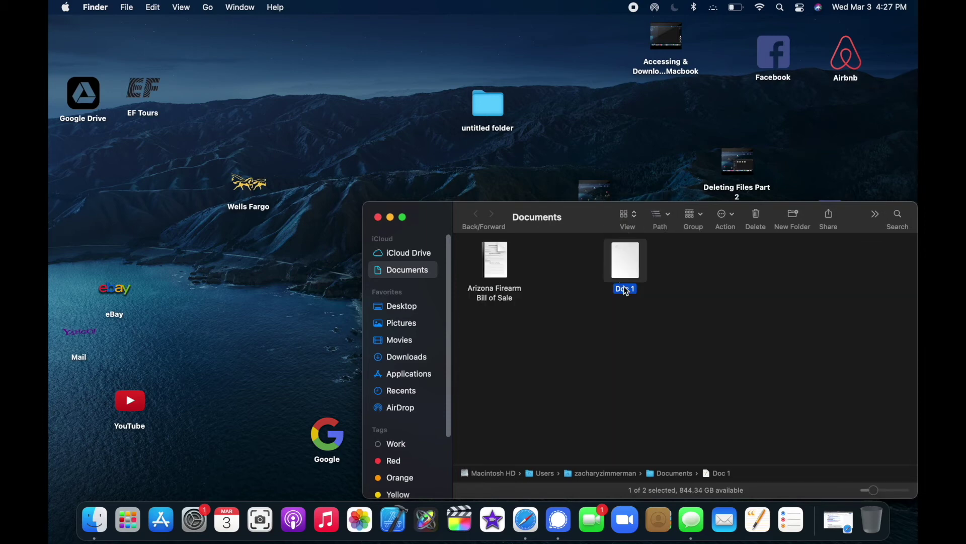
pyautogui.click(596, 324)
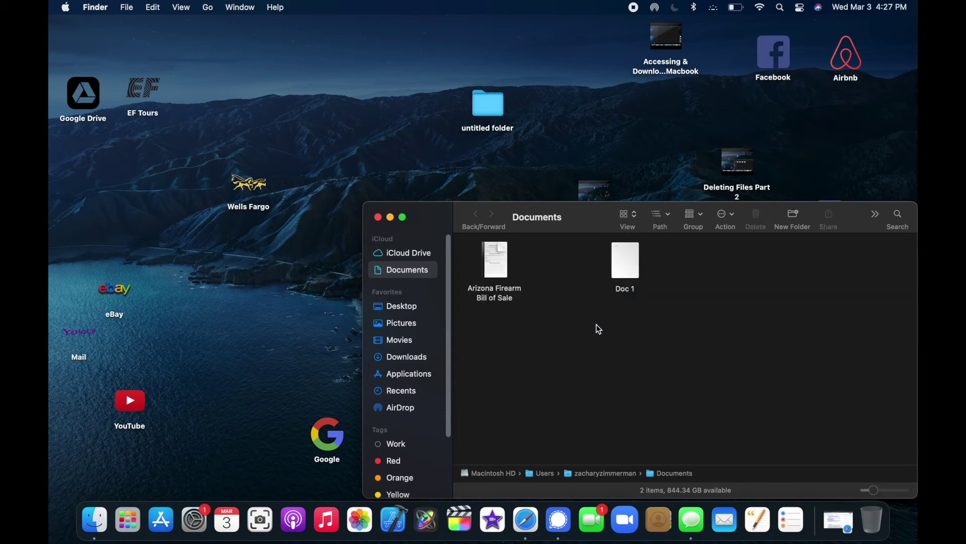
pyautogui.click(626, 270)
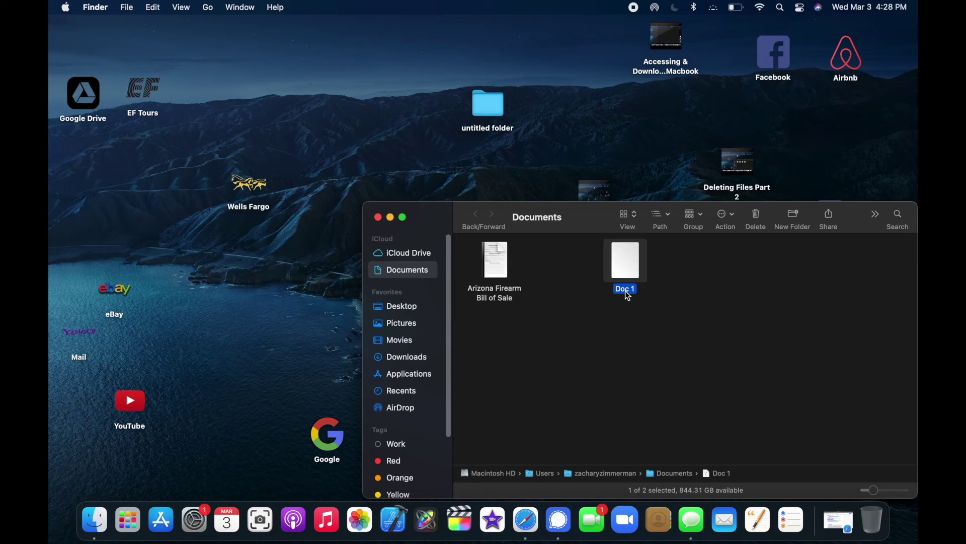
pyautogui.rightClick(630, 298)
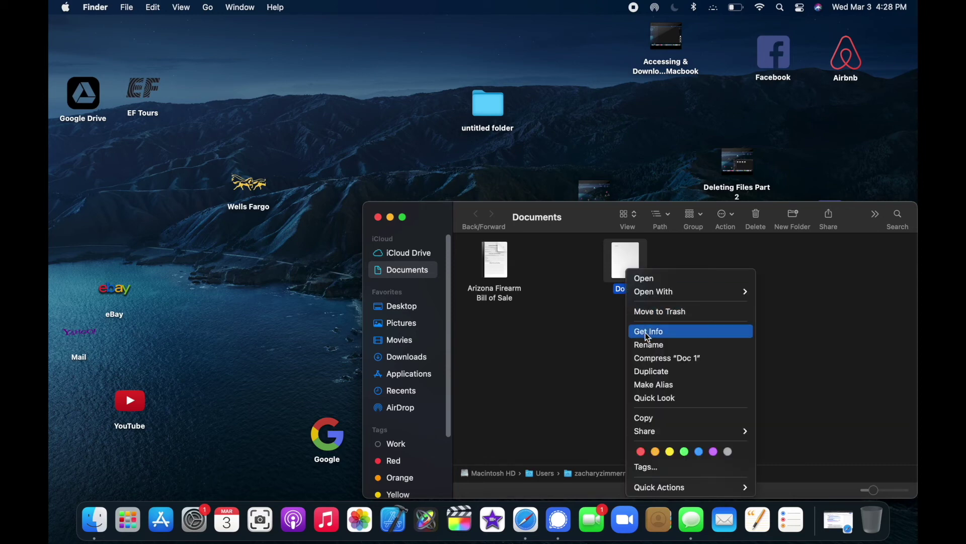
pyautogui.click(648, 345)
pyautogui.press('BackSpace')
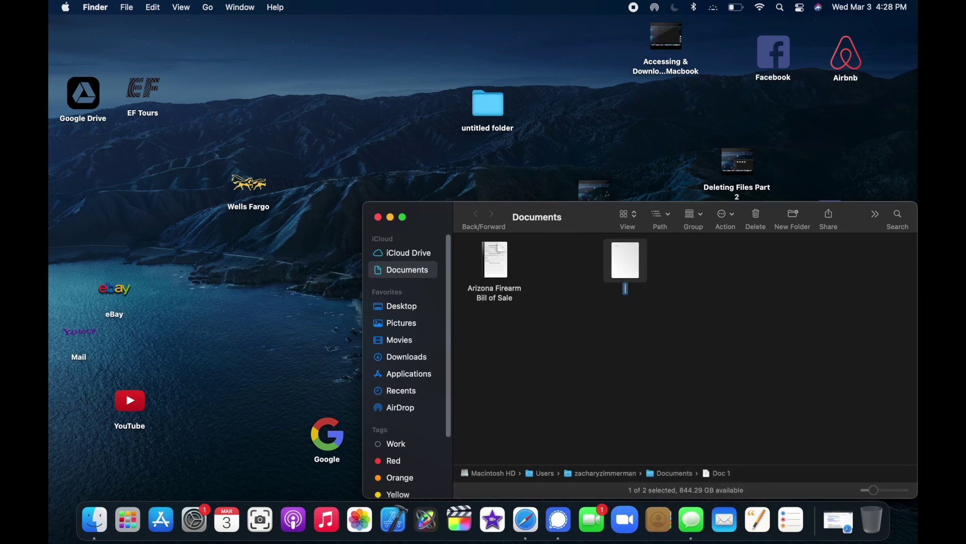
pyautogui.write('Doc 1')
pyautogui.press('Return')
pyautogui.click(642, 334)
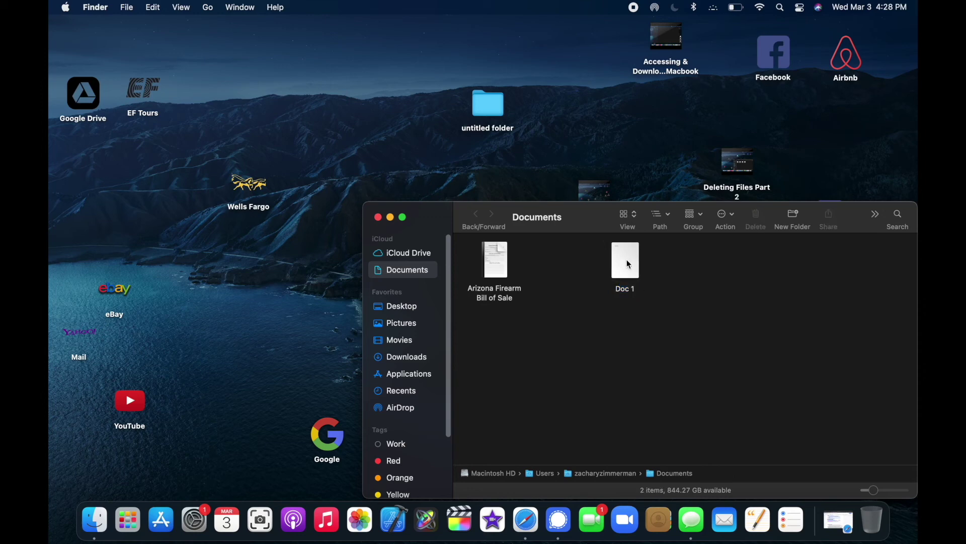
pyautogui.rightClick(628, 292)
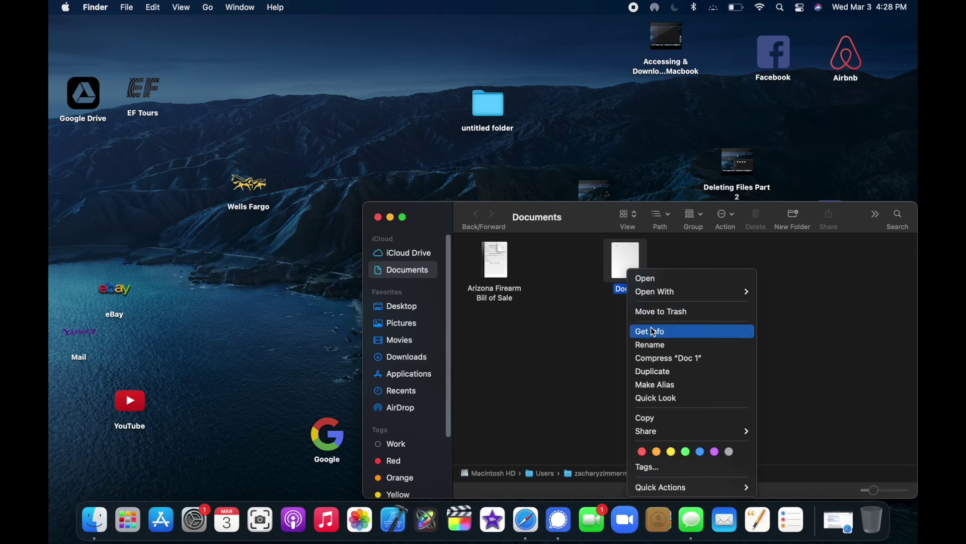
pyautogui.click(653, 344)
pyautogui.click(599, 330)
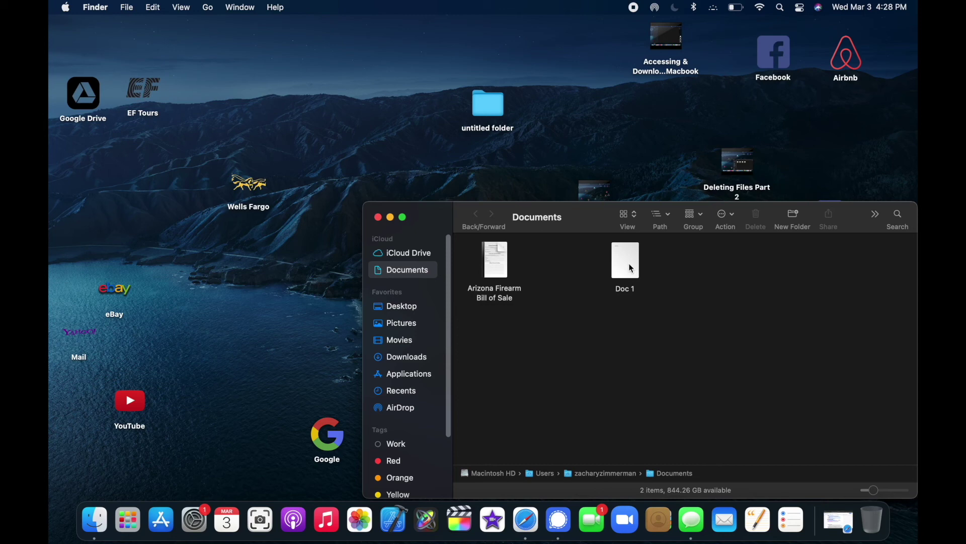
pyautogui.click(628, 289)
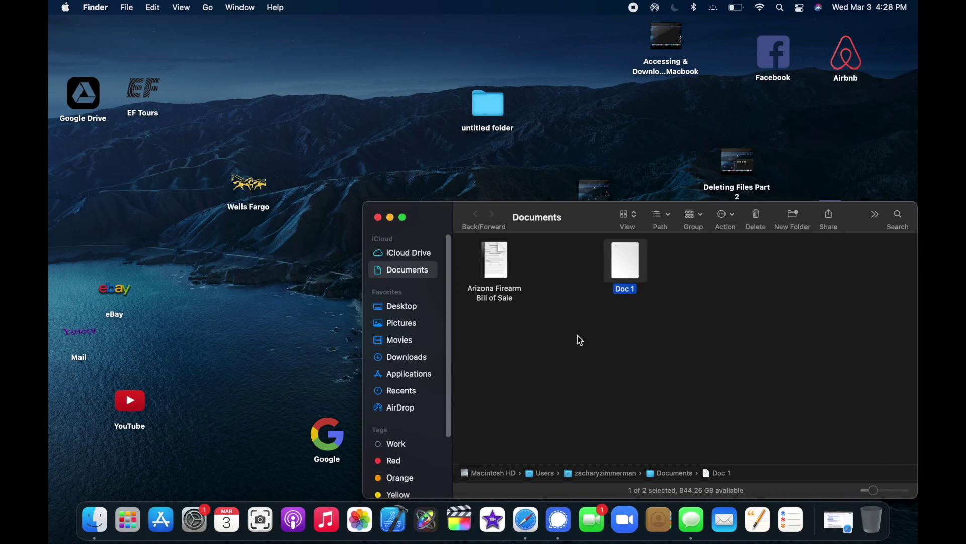
pyautogui.click(573, 304)
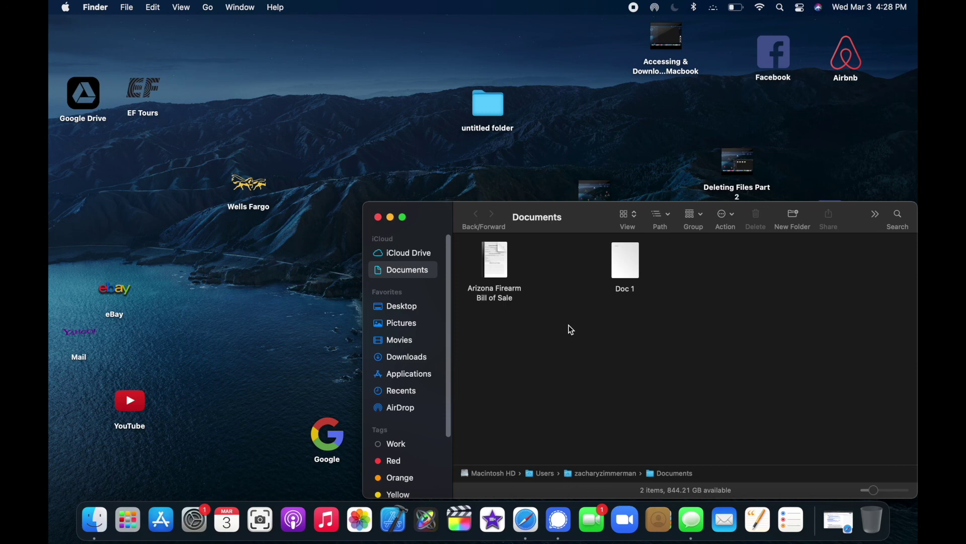
pyautogui.click(629, 268)
pyautogui.moveTo(629, 268); pyautogui.dragTo(373, 99)
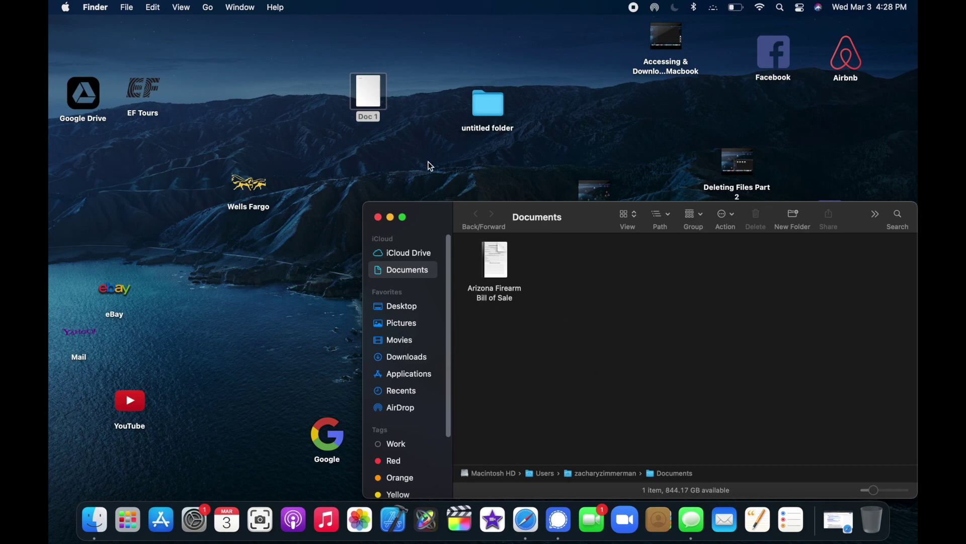
pyautogui.moveTo(370, 89); pyautogui.dragTo(583, 297)
pyautogui.click(645, 341)
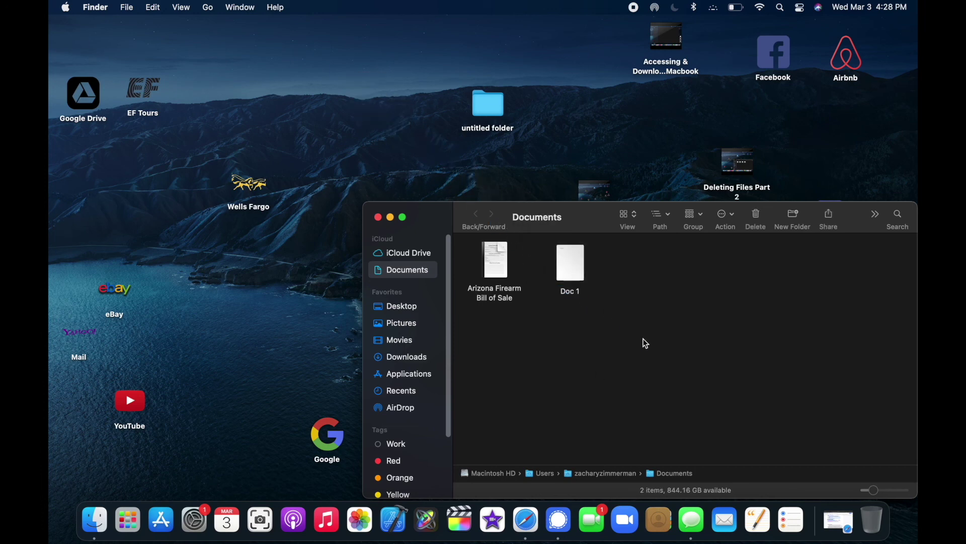